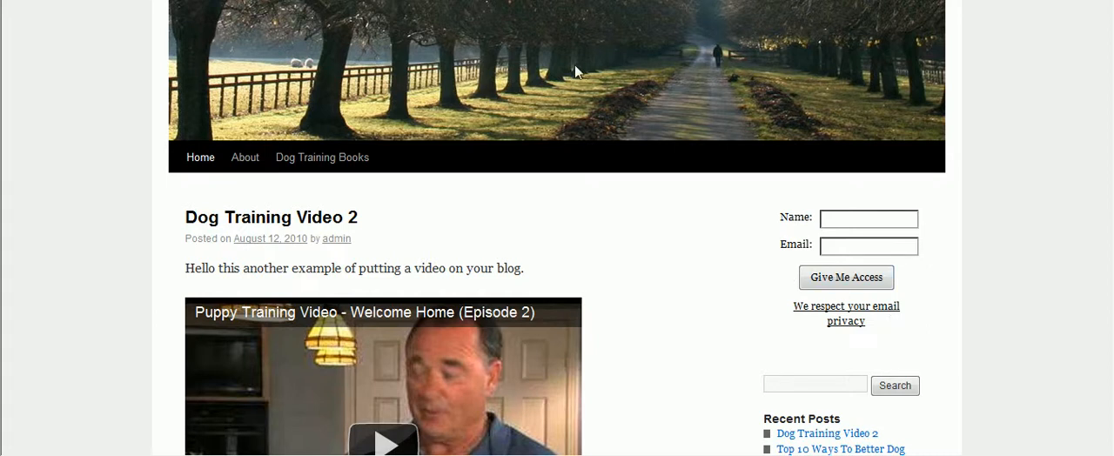
Switch to the AWeber login page, sign in with the account's login name and password, and decline to have the browser remember the password
left_click(418, 0)
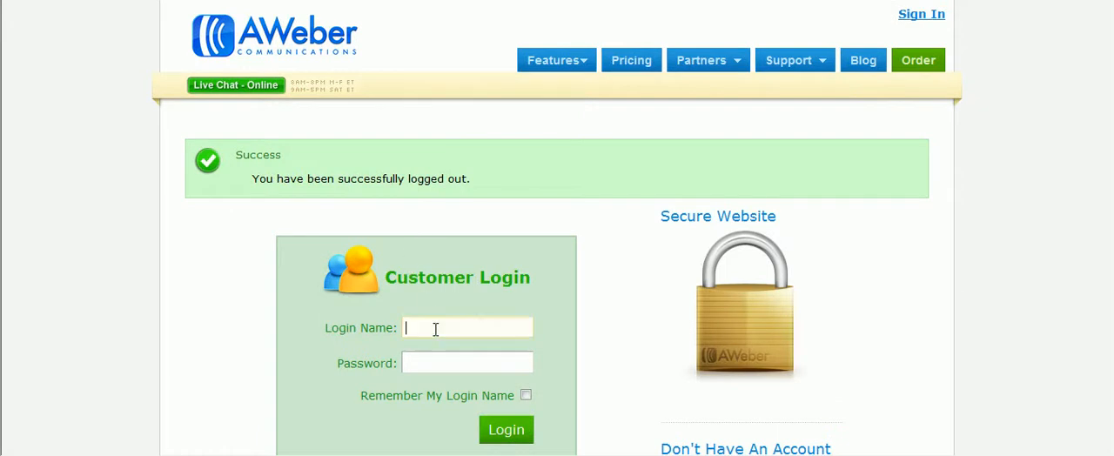
type("countonus")
key("Tab")
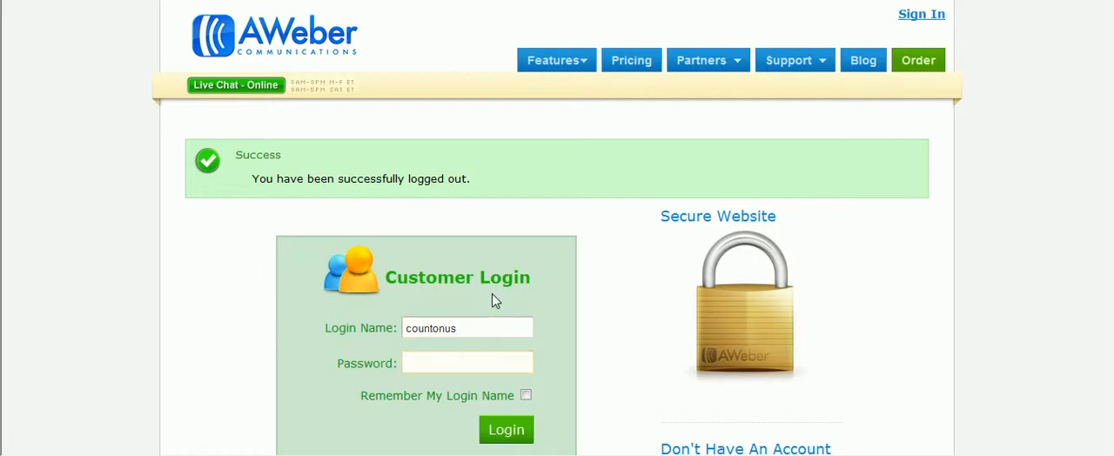
type("••")
key("BackSpace")
key("BackSpace")
type("••••••••••••")
key("Return")
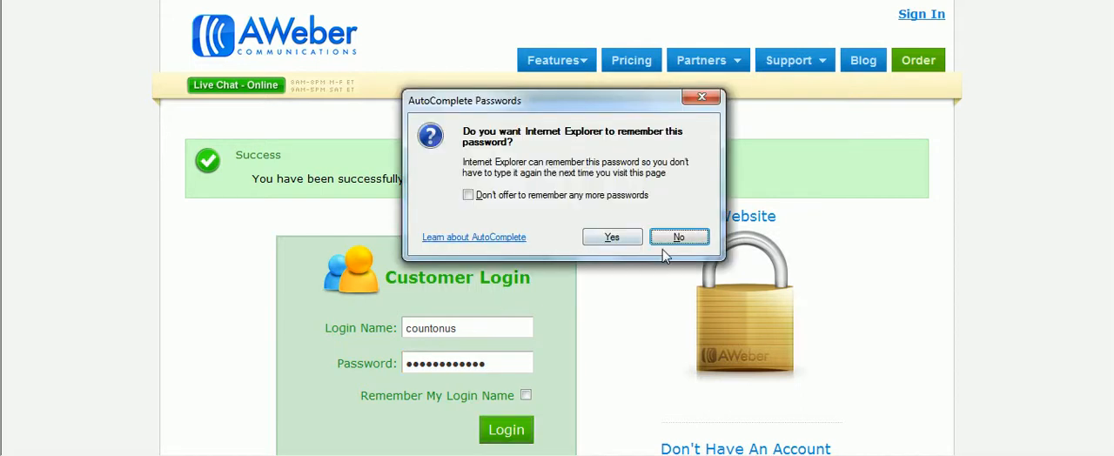
left_click(673, 239)
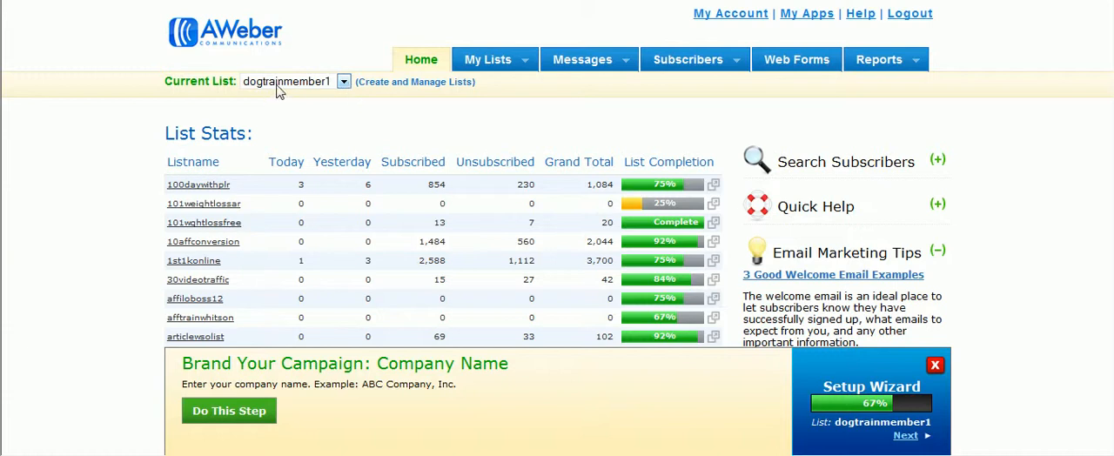
Start creating a new web form for the dogtrainmember1 list
left_click(374, 87)
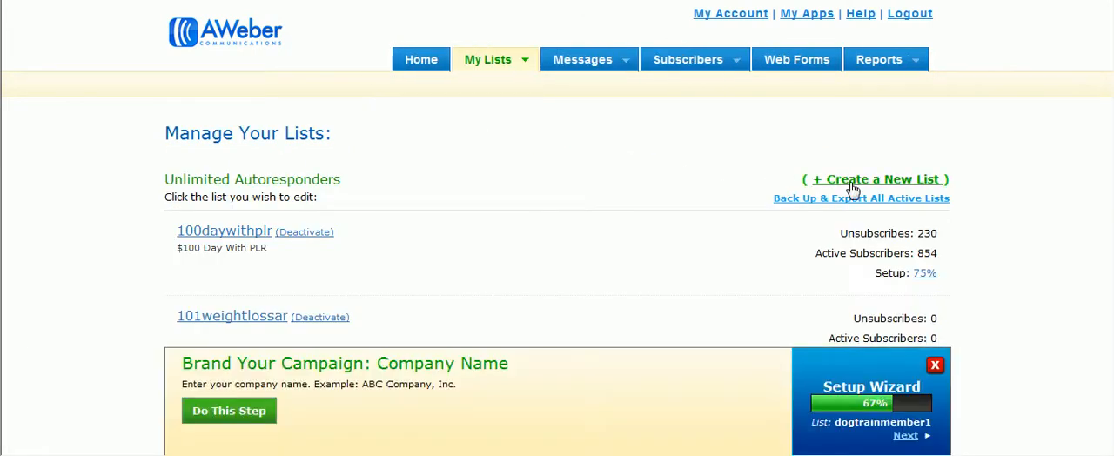
left_click(429, 59)
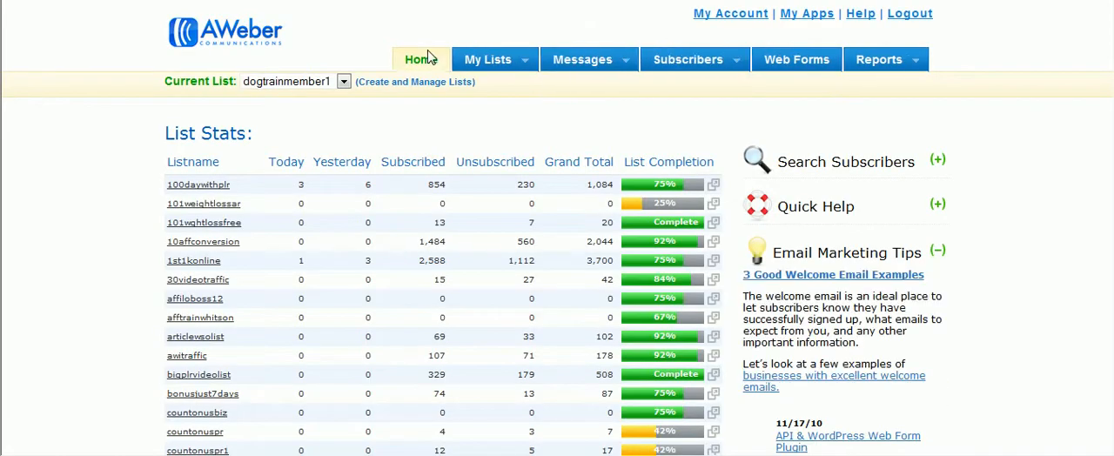
left_click(784, 64)
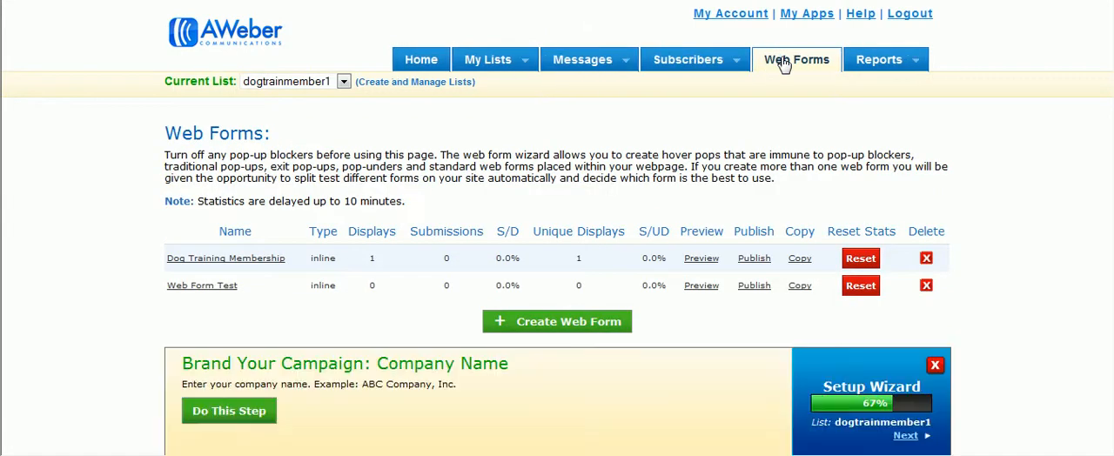
left_click(344, 90)
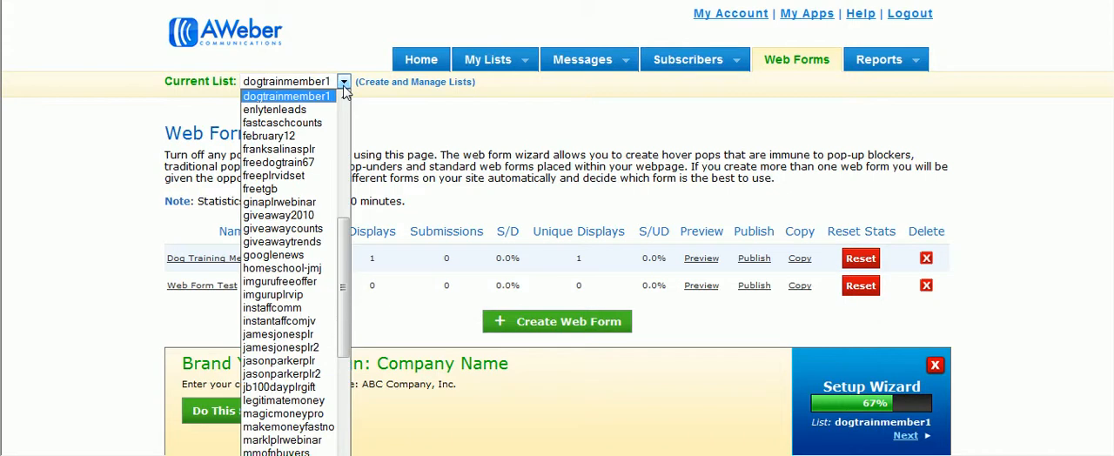
left_click(345, 91)
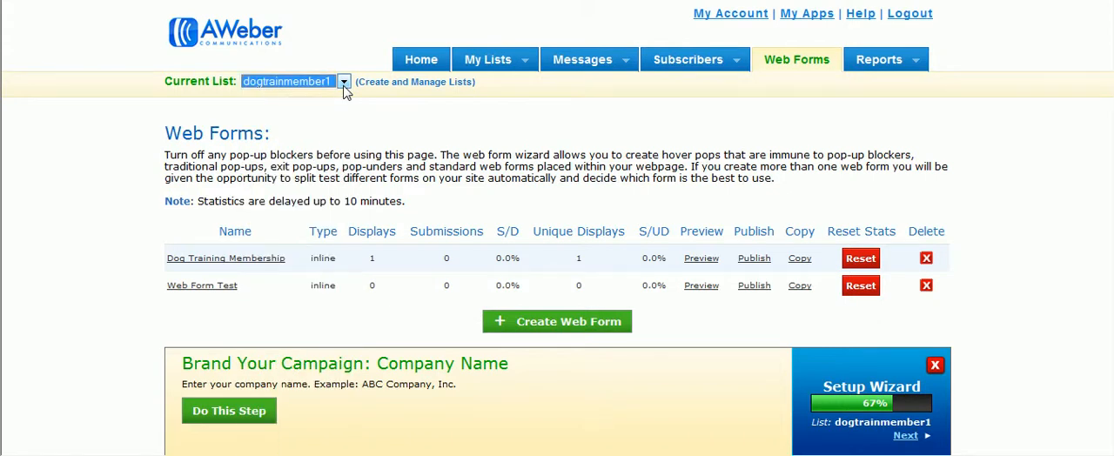
left_click(518, 325)
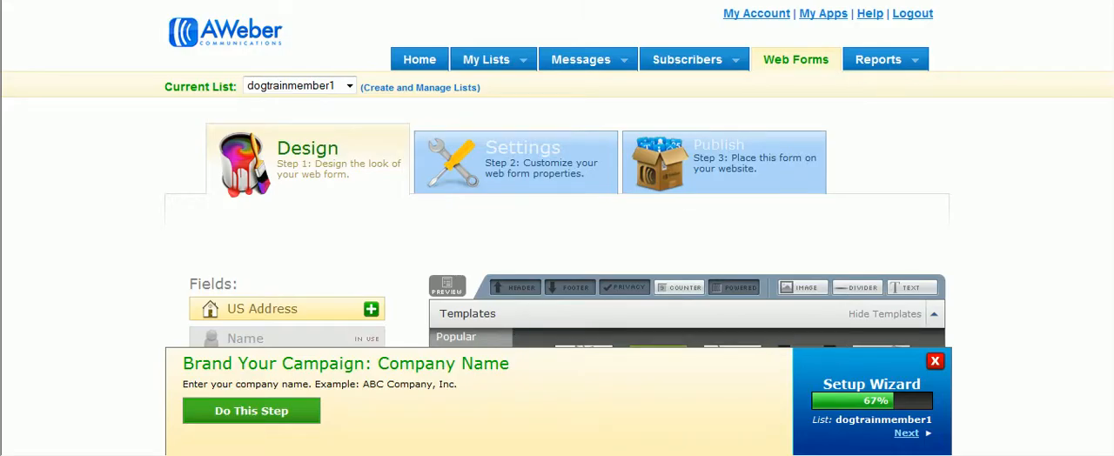
Load the Blog category's tiny template in its Basic variation into the web form
scroll(1110, 153, "down", 3)
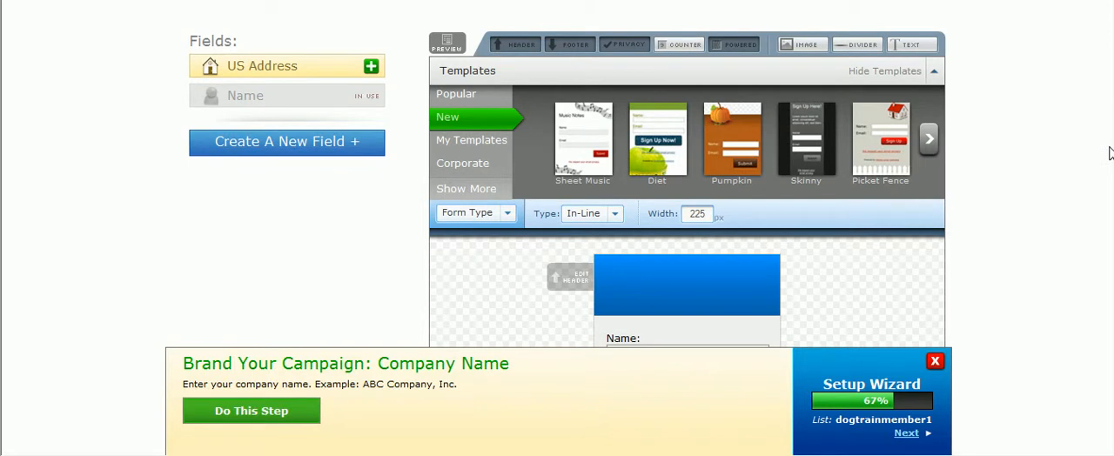
left_click(474, 189)
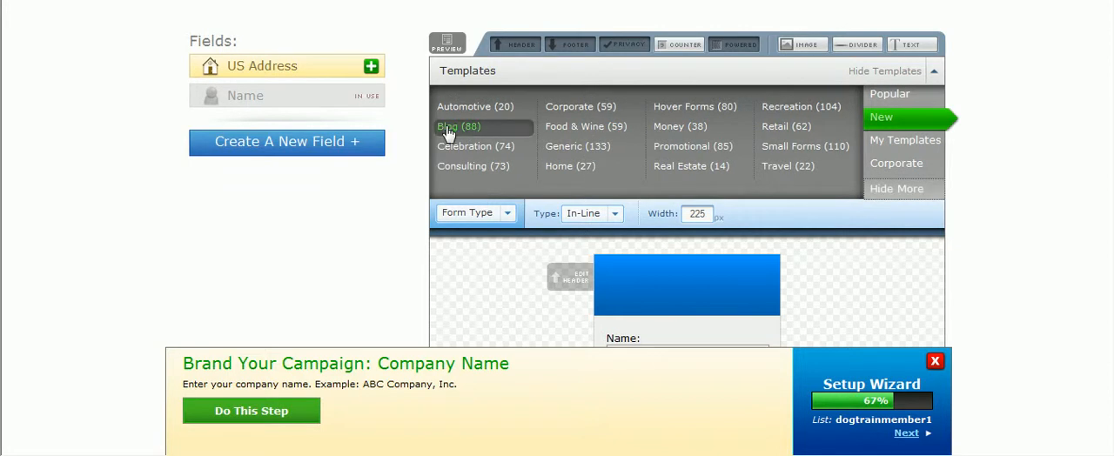
left_click(447, 130)
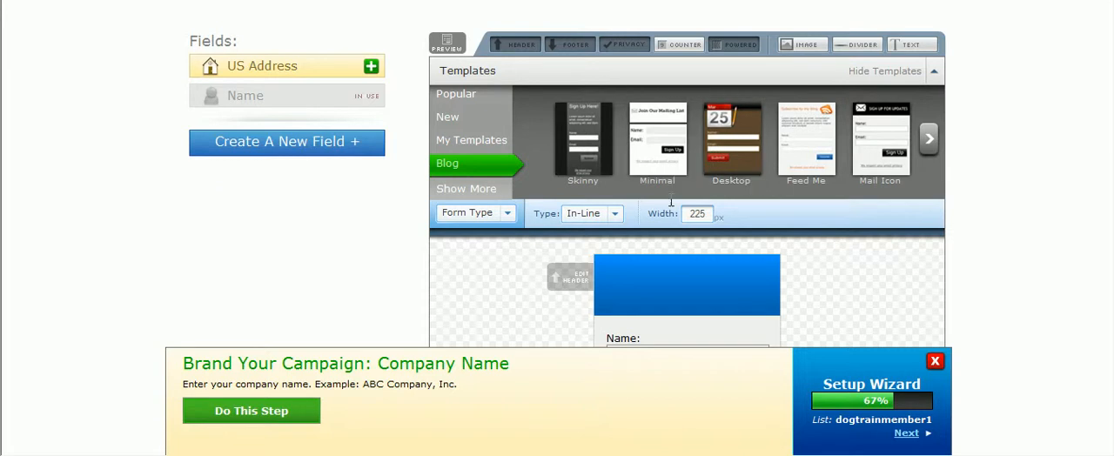
left_click(929, 142)
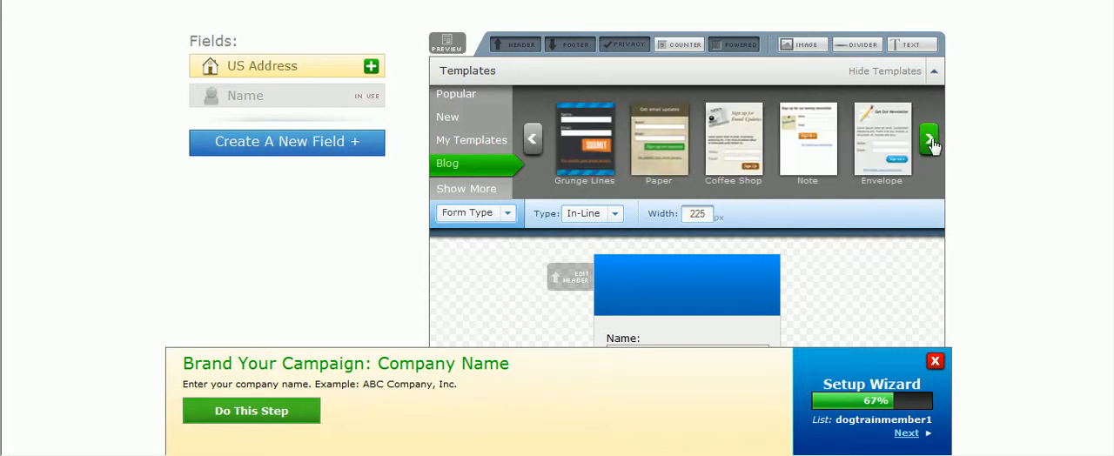
left_click(930, 142)
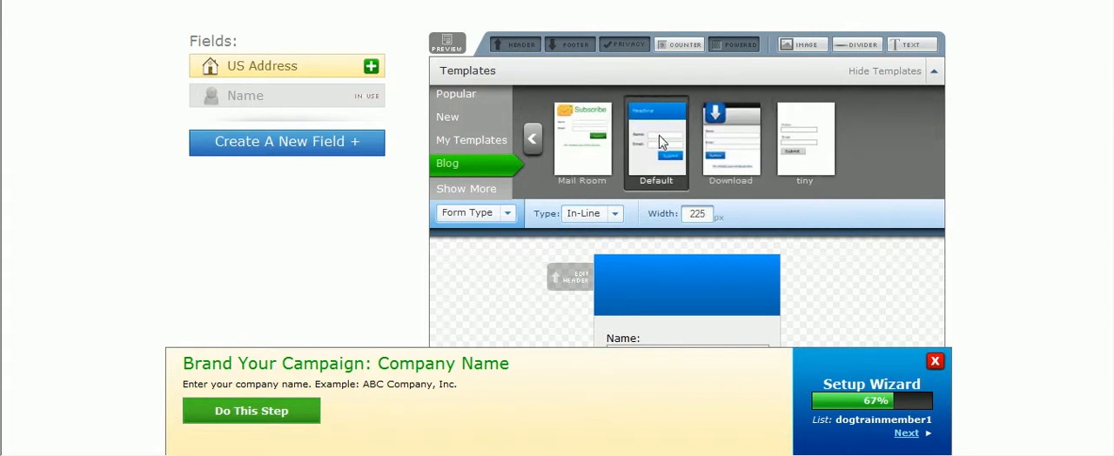
left_click(816, 148)
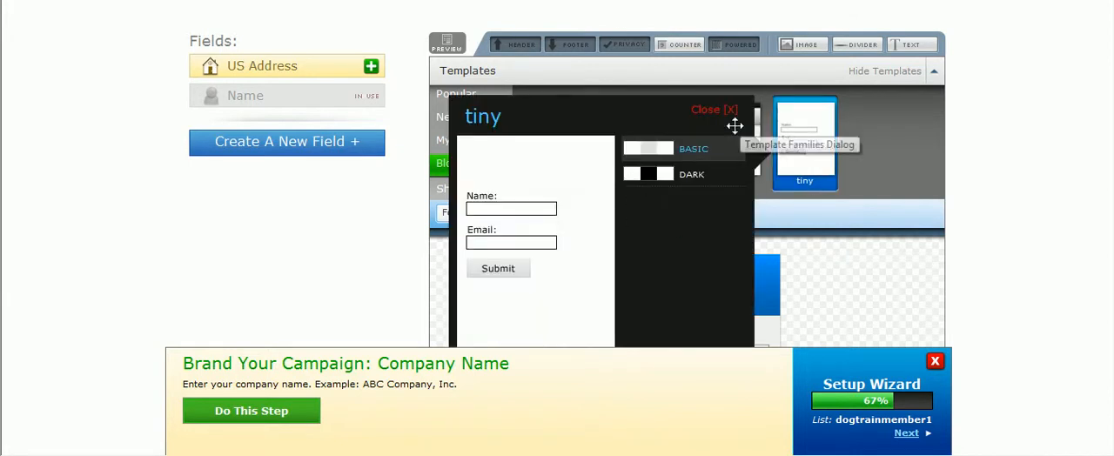
scroll(1096, 199, "down", 3)
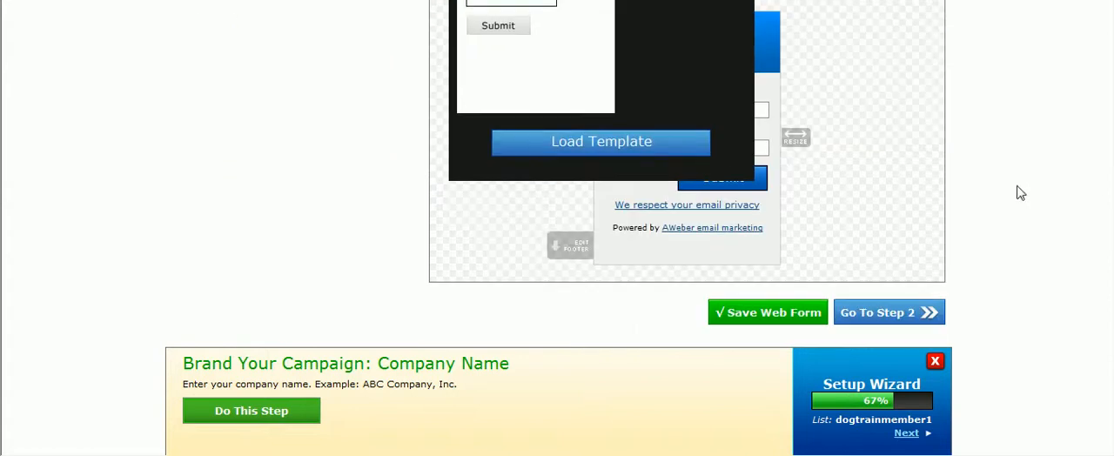
left_click(658, 151)
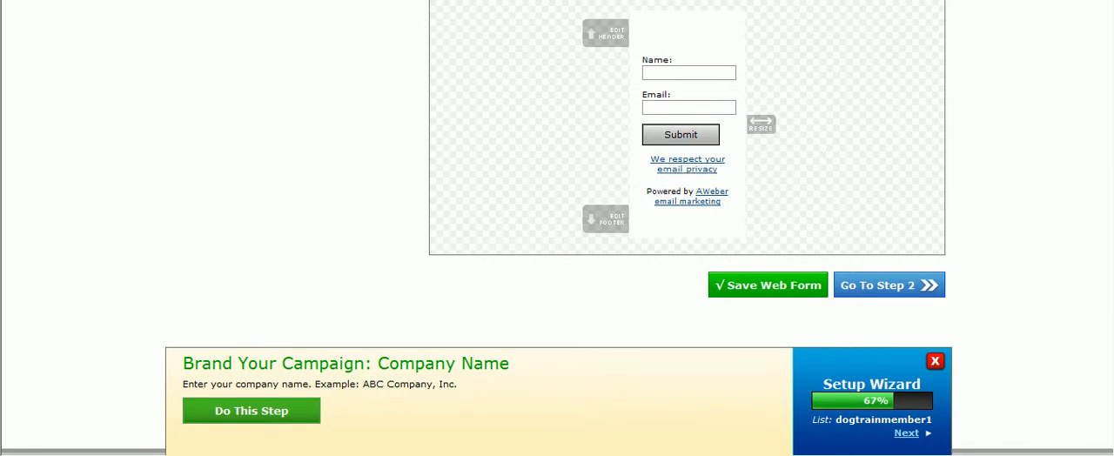
Open the form's header for editing and enter the text "Free 52 Page Dog Training"
scroll(995, 159, "up", 3)
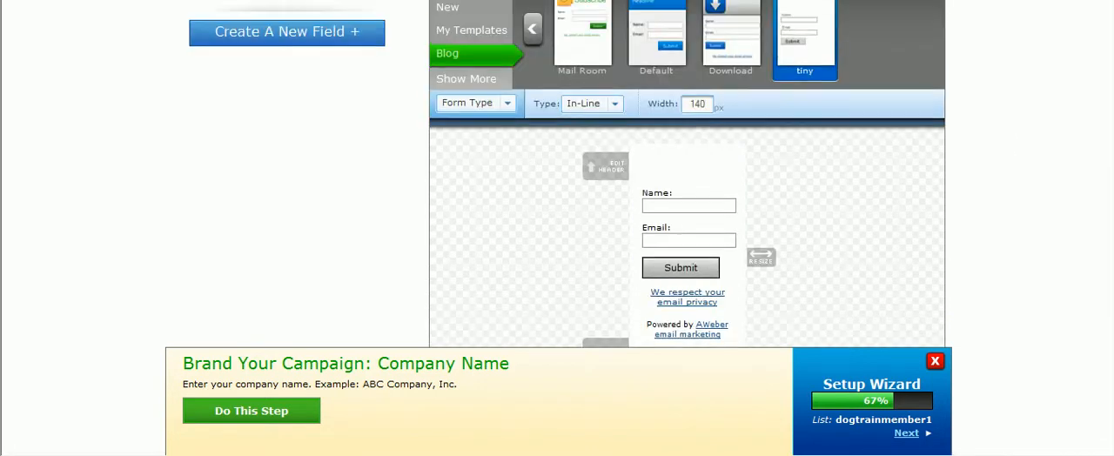
left_click(625, 166)
left_click(412, 158)
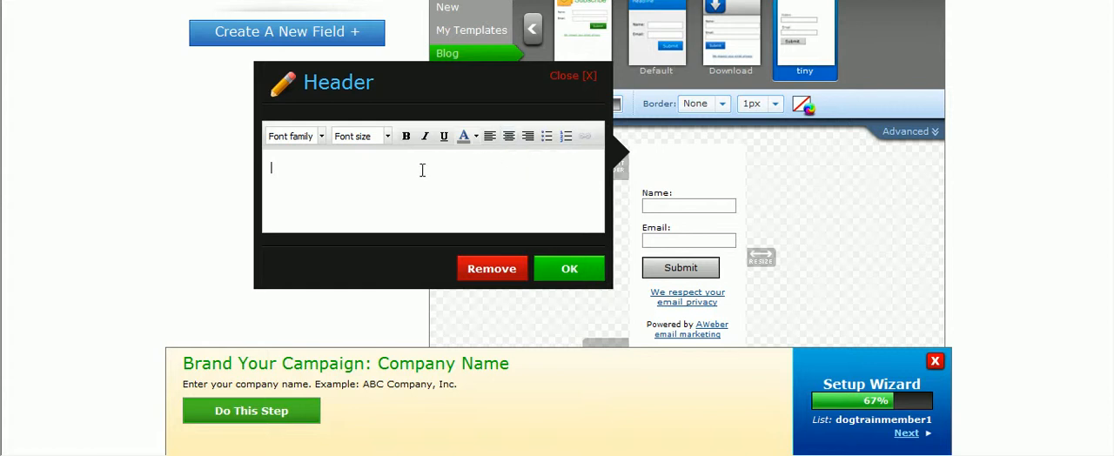
type("Free Dog Training")
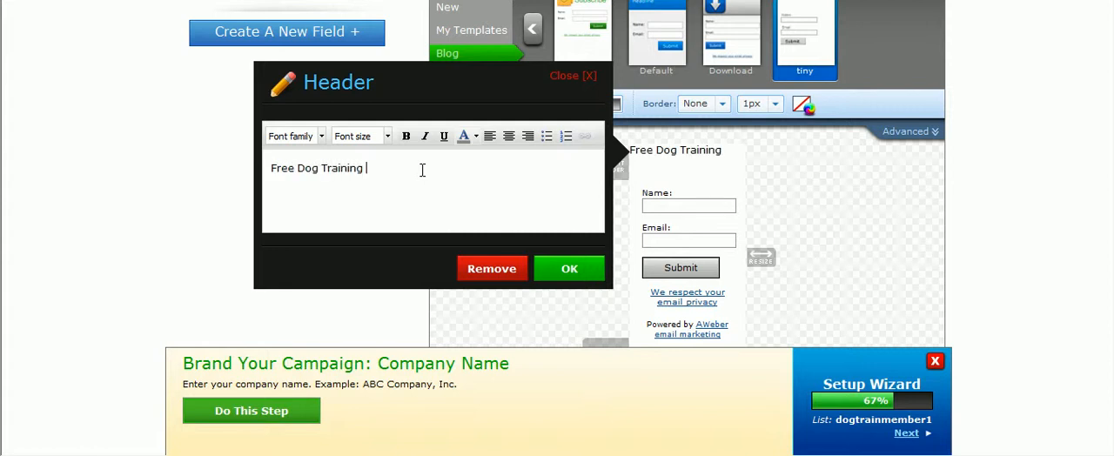
left_click(299, 170)
type("52 PAge")
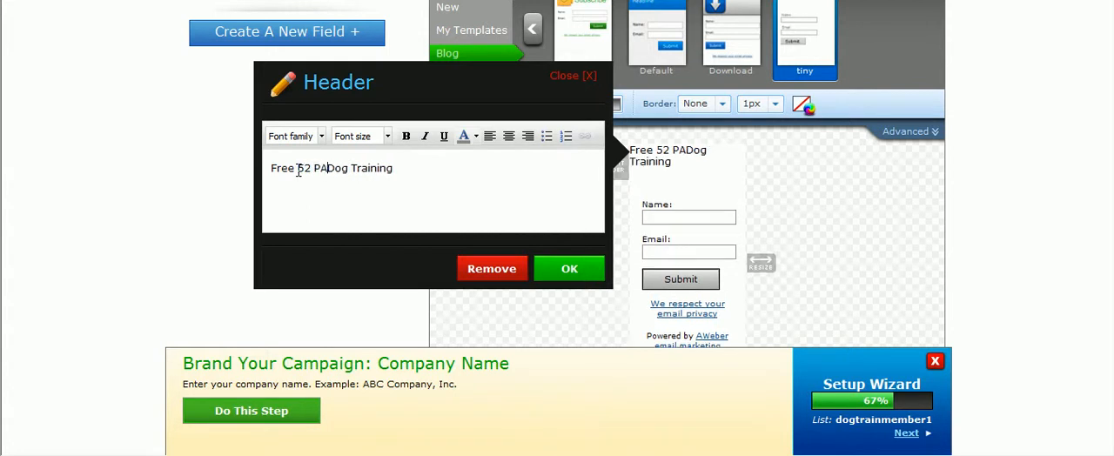
key("BackSpace")
key("BackSpace")
key("BackSpace")
key("BackSpace")
type("age")
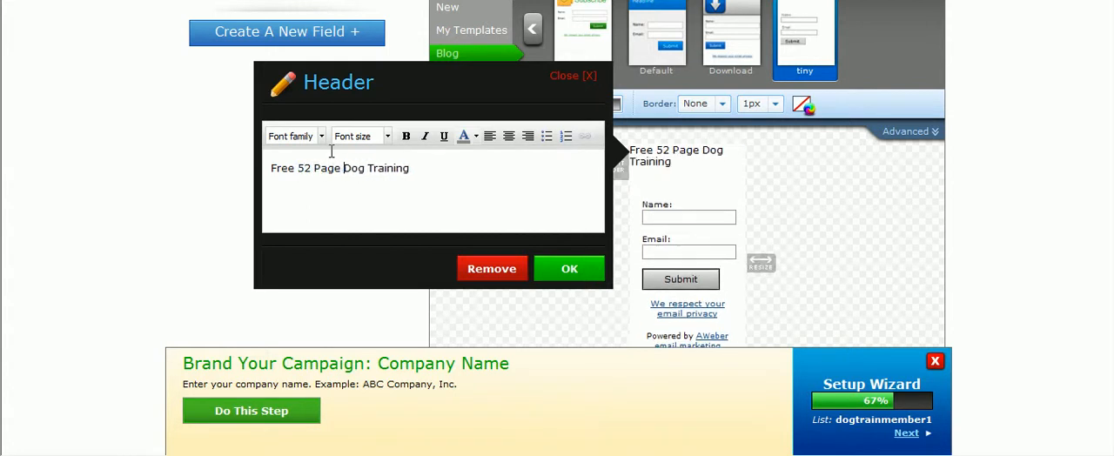
Append "Ebook! Sign Up Now!" to the end of the header text
left_click(429, 167)
type("Ebook! Sign")
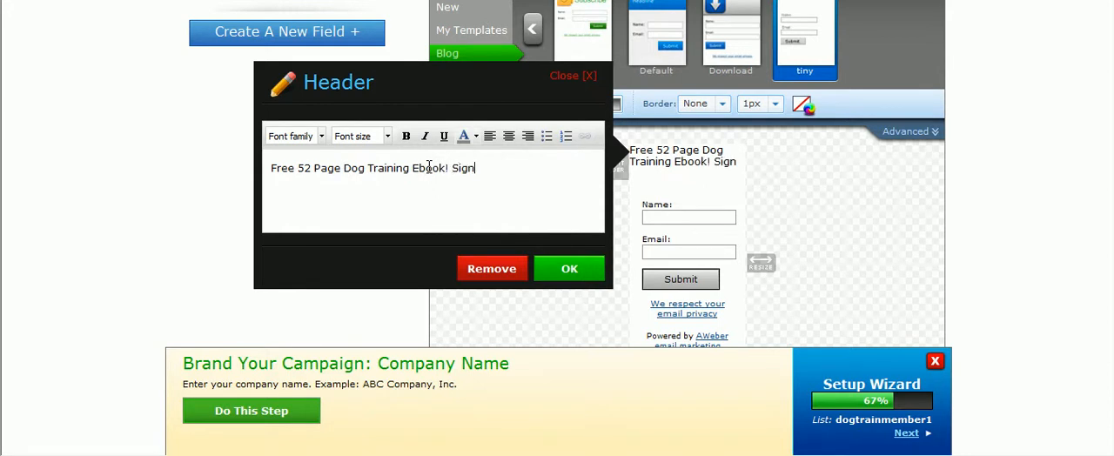
type(" Up Now")
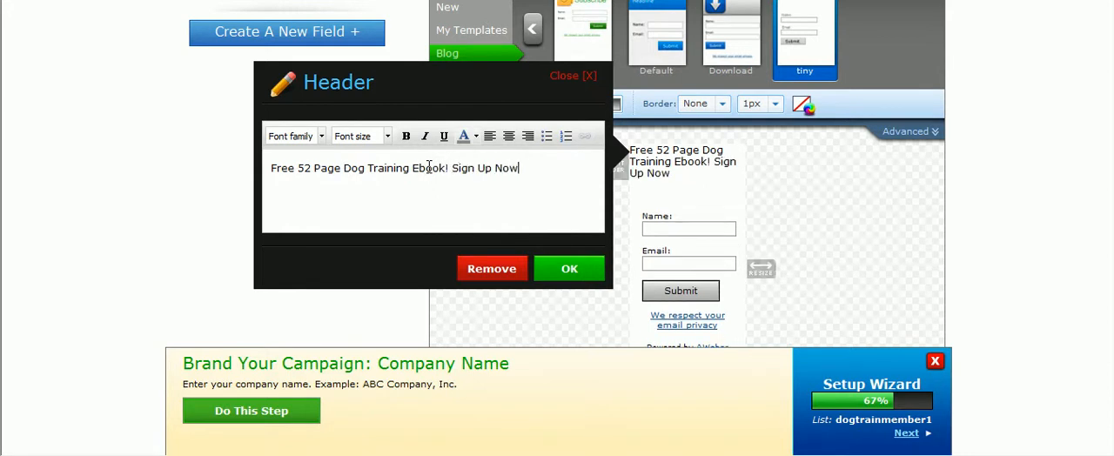
type("!")
Center the whole header text and make it bold
left_click_drag(534, 171, 248, 183)
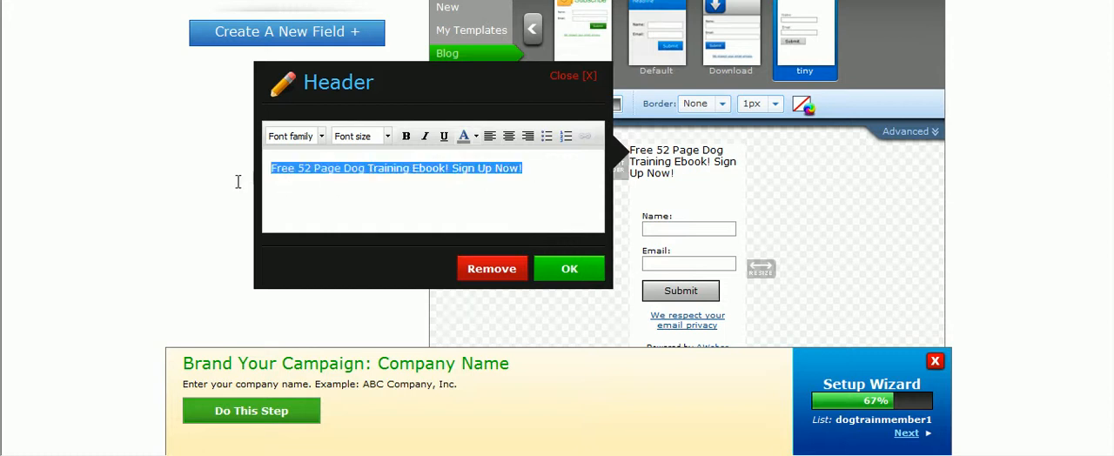
left_click(508, 138)
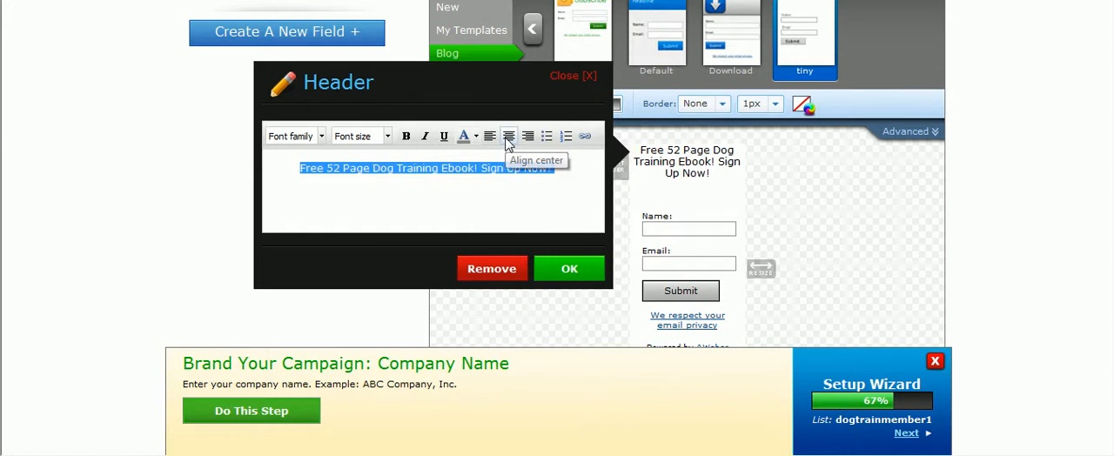
left_click(406, 138)
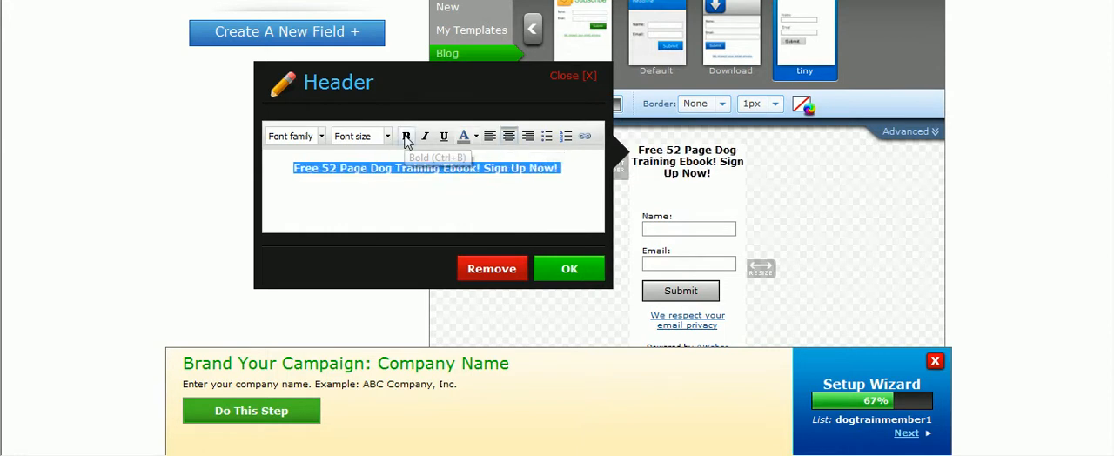
Try the header text at 16px, and settle on a font size of 13px
left_click(388, 136)
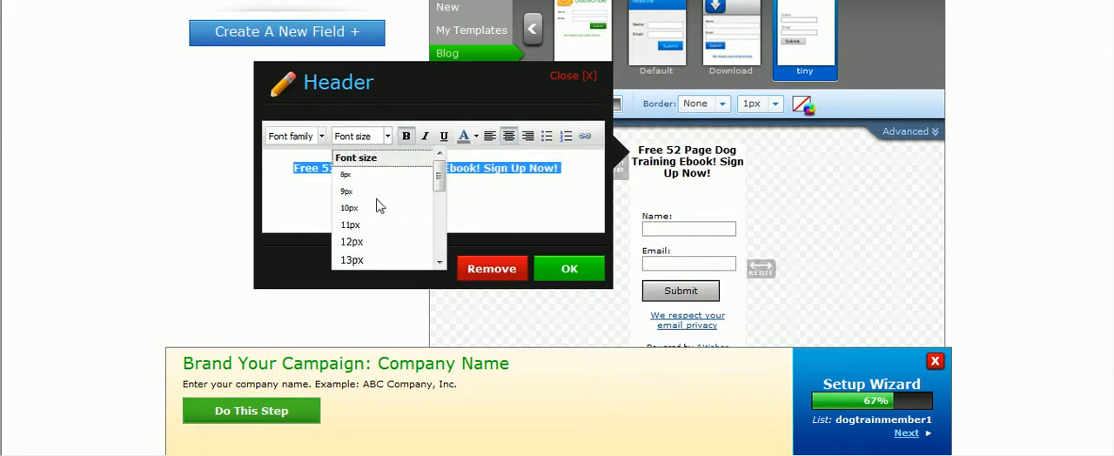
left_click(435, 265)
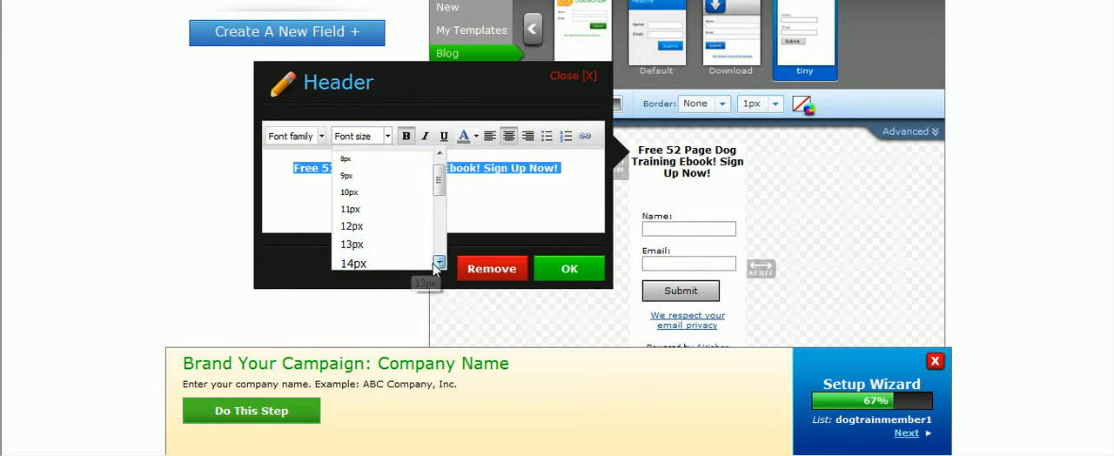
left_click(435, 264)
left_click(383, 265)
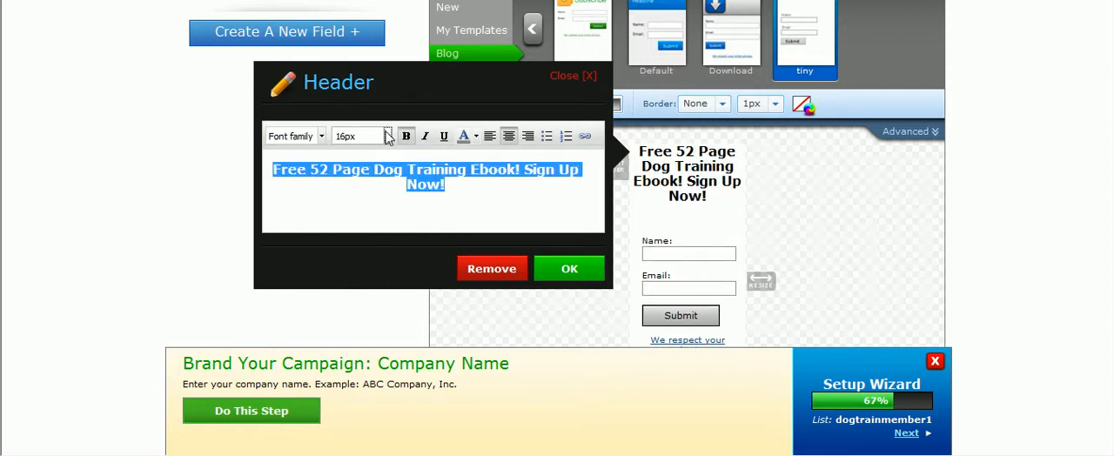
left_click(388, 136)
left_click(369, 255)
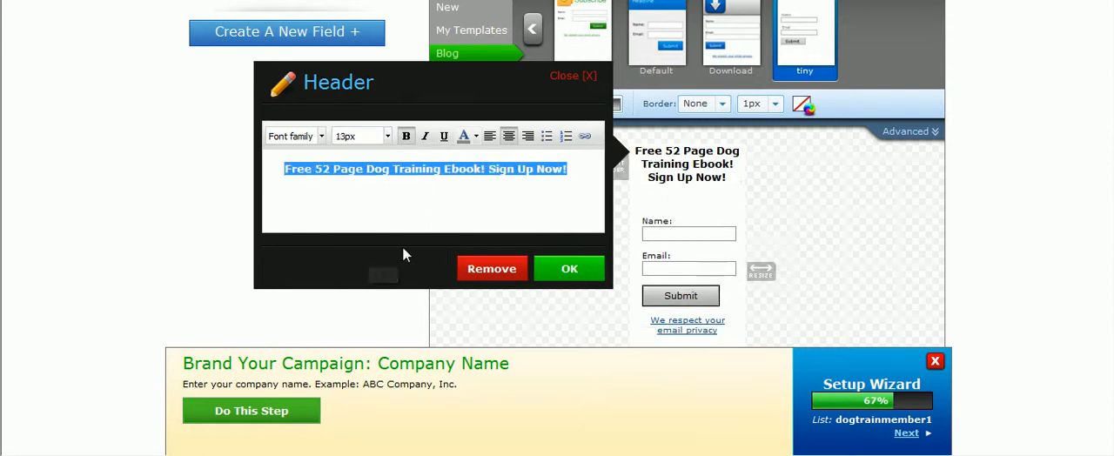
Color the header text red and apply the header changes to the form
left_click(475, 136)
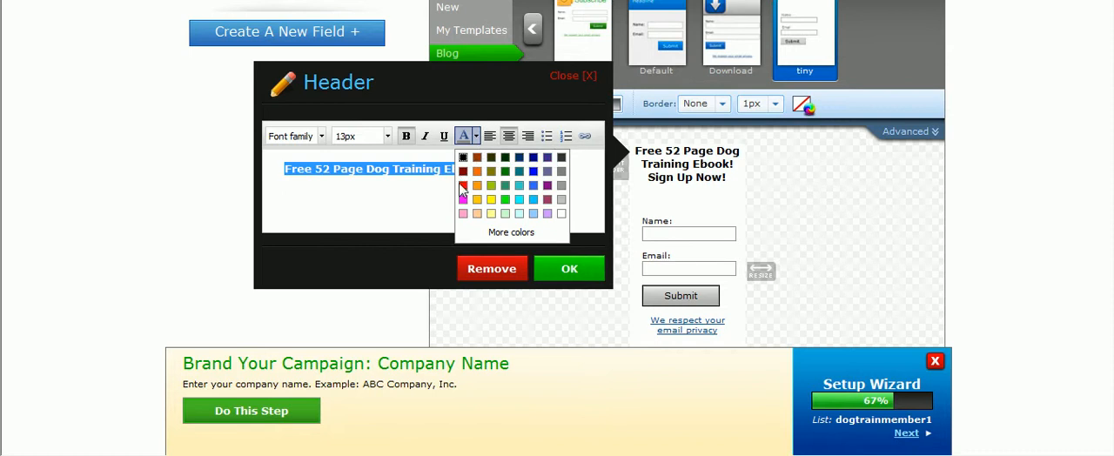
left_click(462, 185)
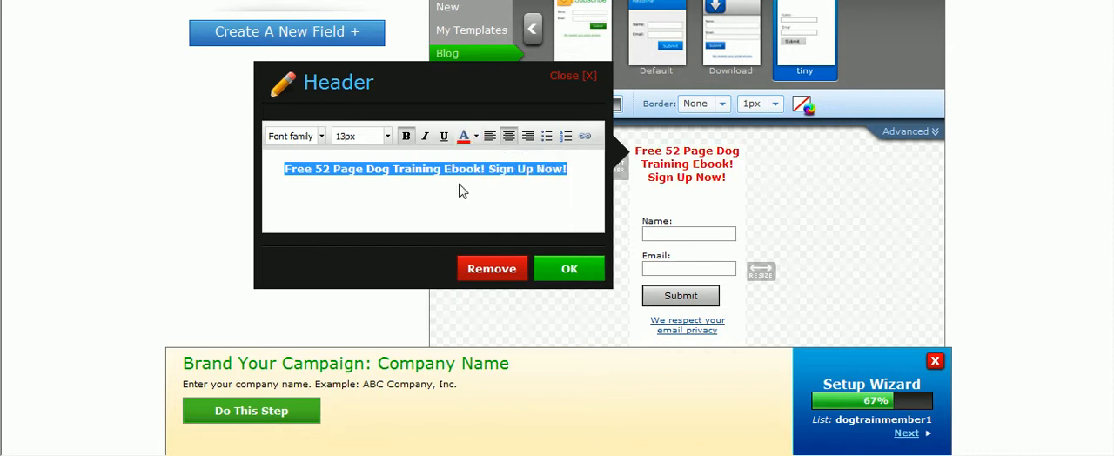
left_click(569, 270)
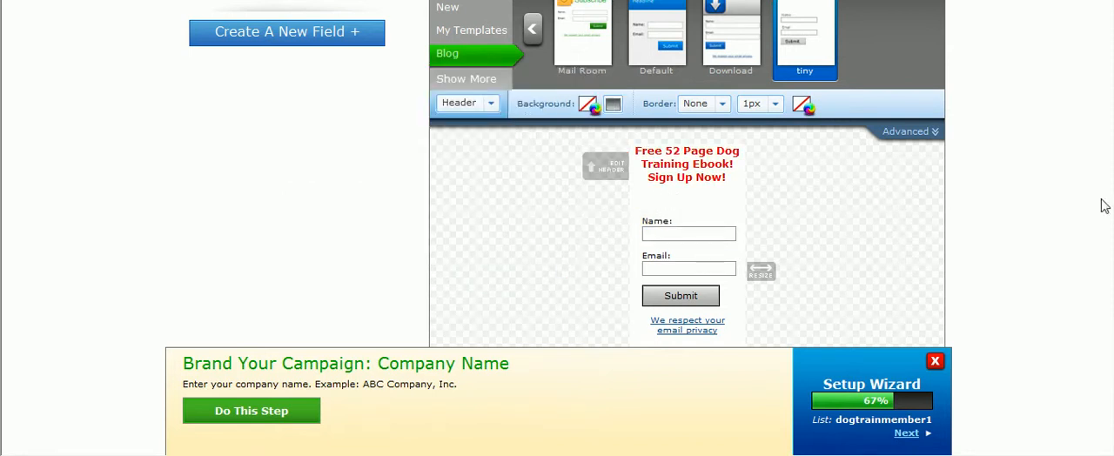
Remove the "Powered by AWeber email marketing" block from the form, below the privacy link
scroll(735, 100, "down", 3)
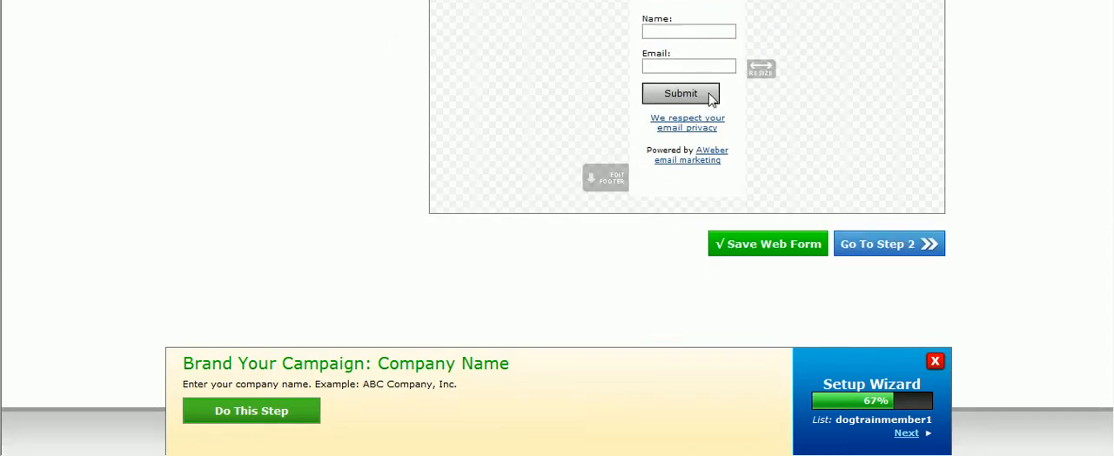
mouse_move(678, 153)
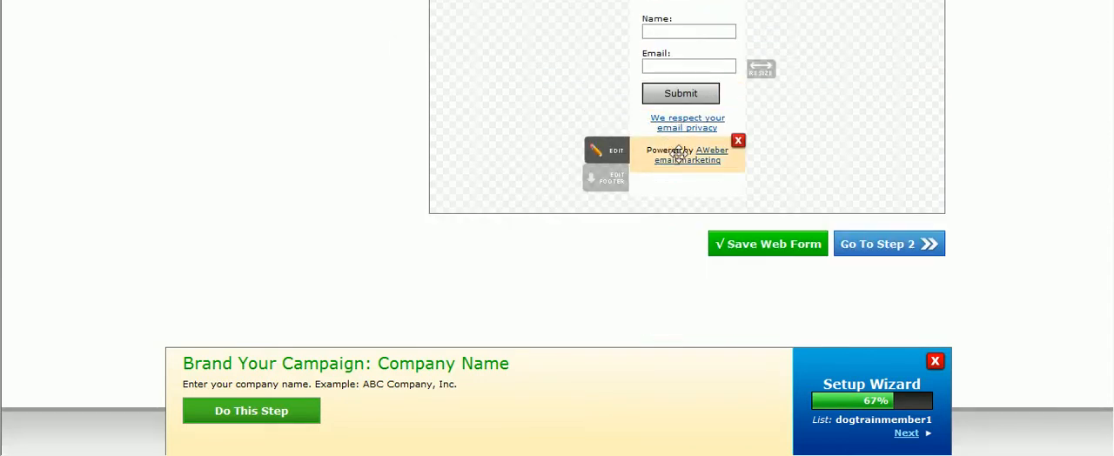
left_click(738, 142)
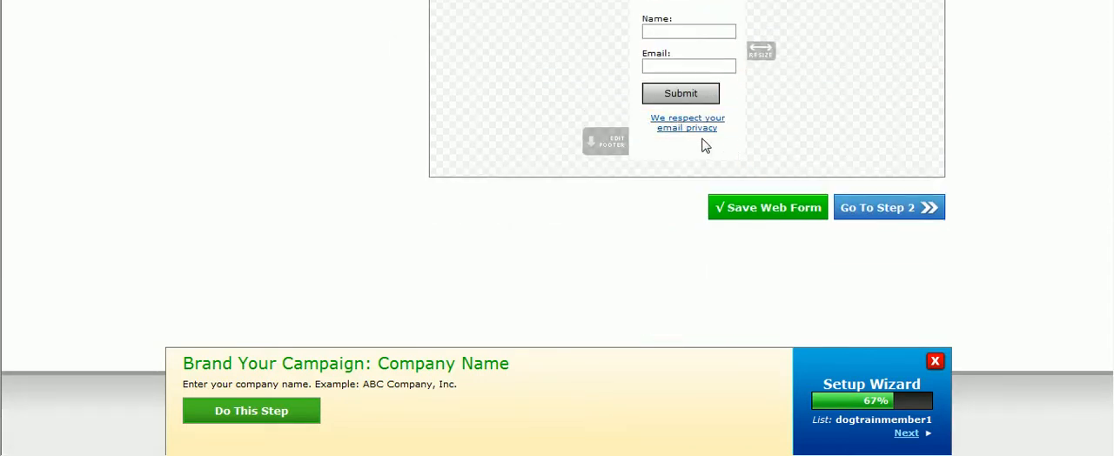
mouse_move(704, 130)
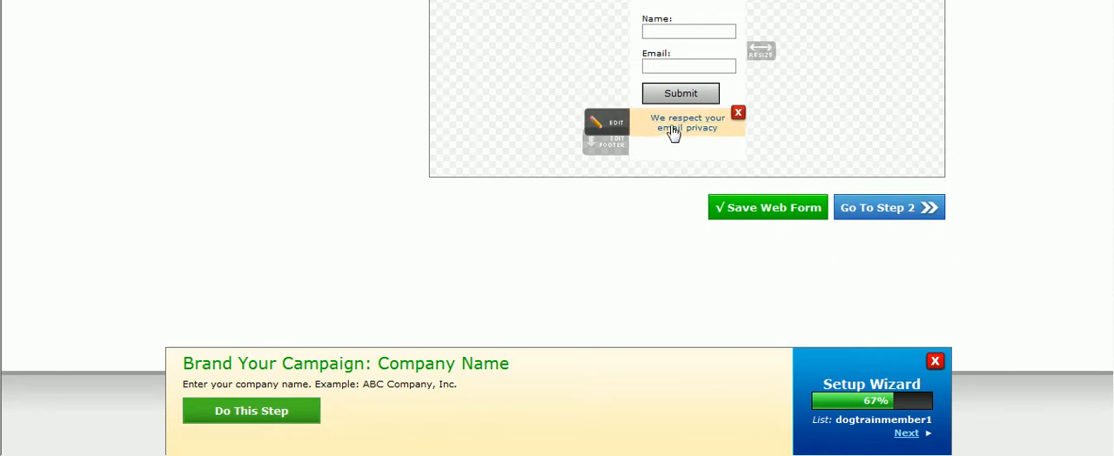
Continue to the form's settings and name the form "Fancy Form 1"
left_click_drag(1113, 253, 1112, 226)
left_click(880, 284)
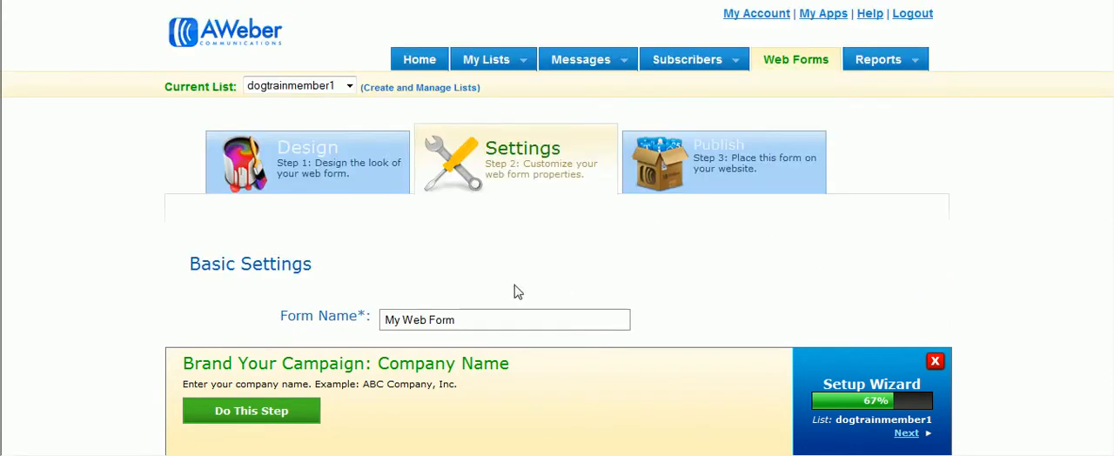
scroll(1101, 148, "down", 3)
left_click_drag(600, 194, 271, 166)
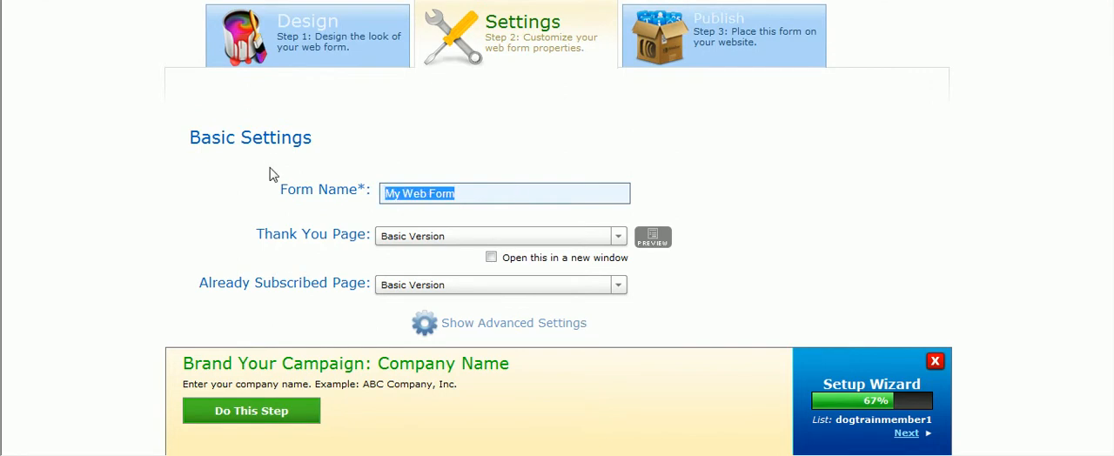
type("Fa")
type("ncy Form")
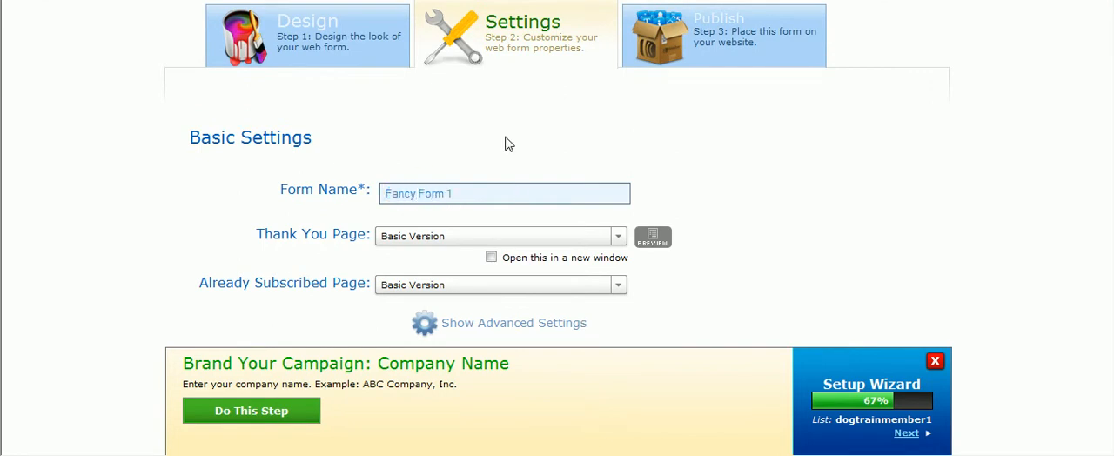
Keep the basic thank-you and already-subscribed pages, proceed to publishing and save the web form
scroll(556, 228, "down", 2)
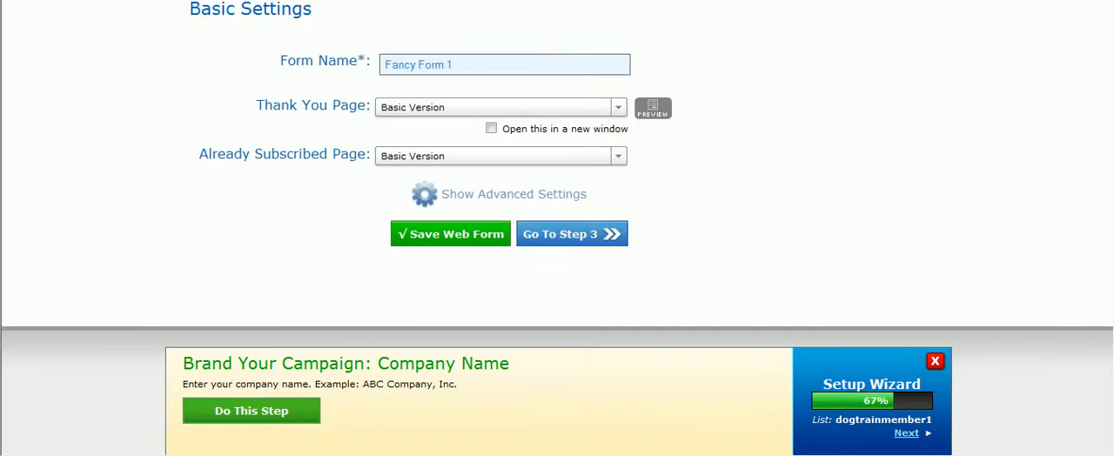
left_click(628, 118)
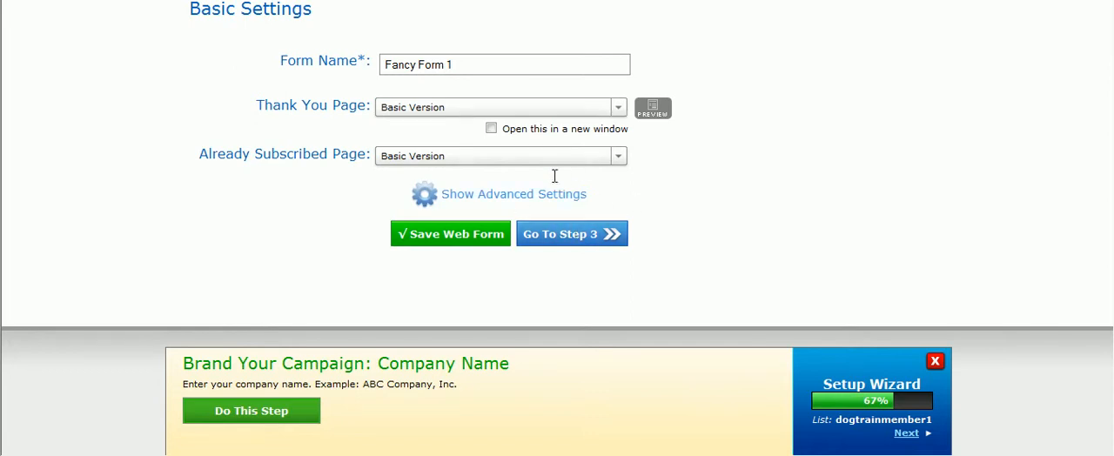
left_click(563, 235)
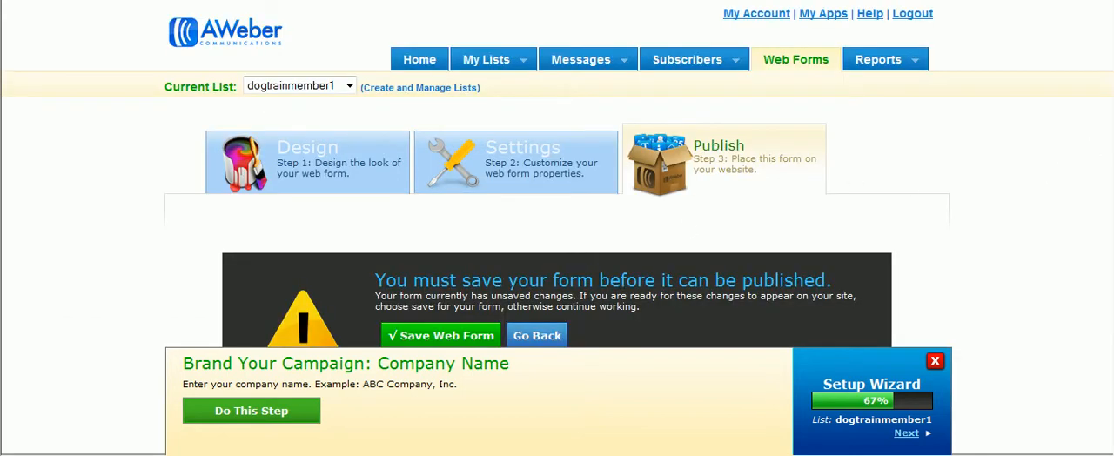
scroll(1105, 200, "down", 1)
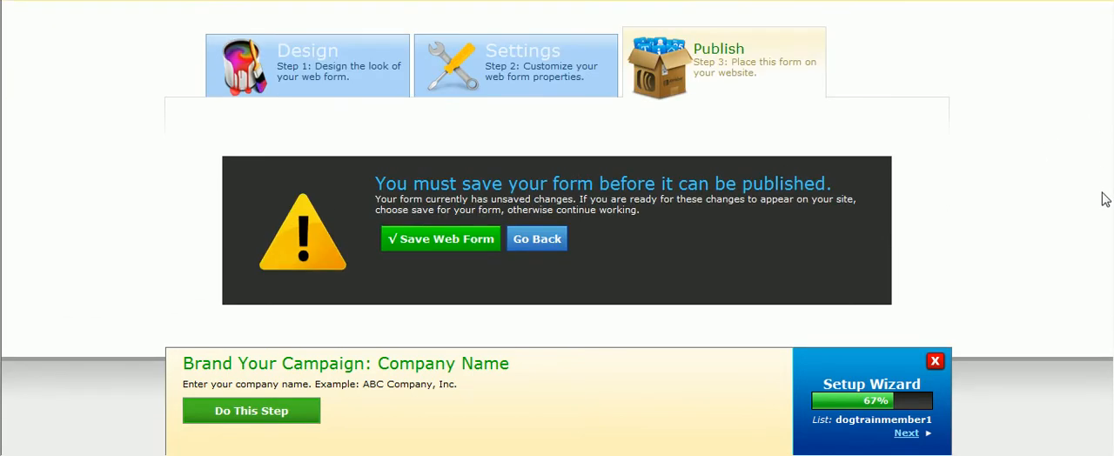
left_click(456, 248)
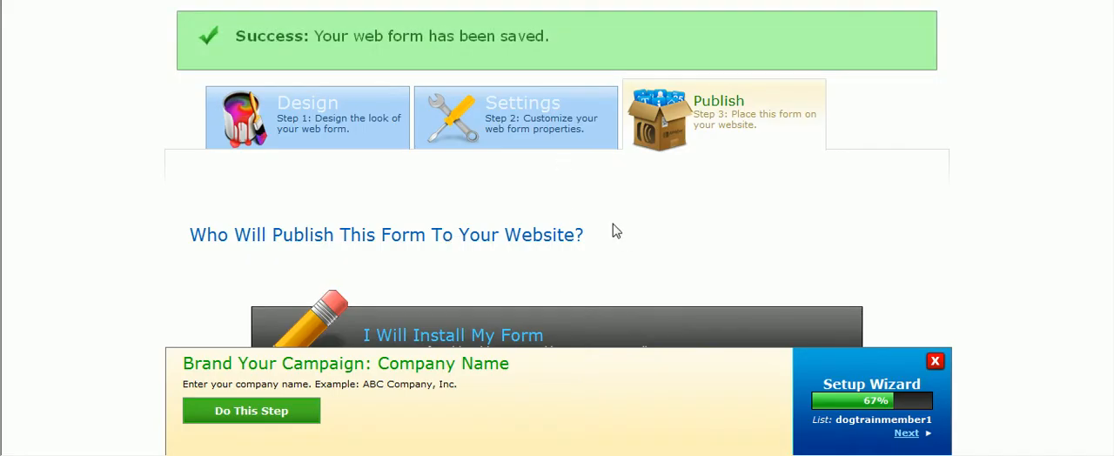
Switch to the WordPress Widgets page, set the AWeber Web Form widget to Fancy Form 1 and save it
left_click_drag(1112, 100, 1109, 38)
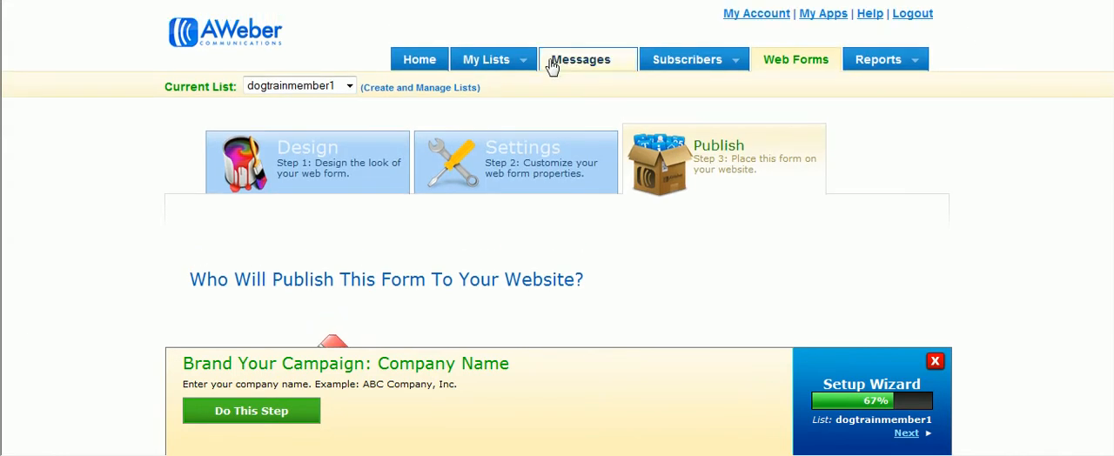
left_click(110, 0)
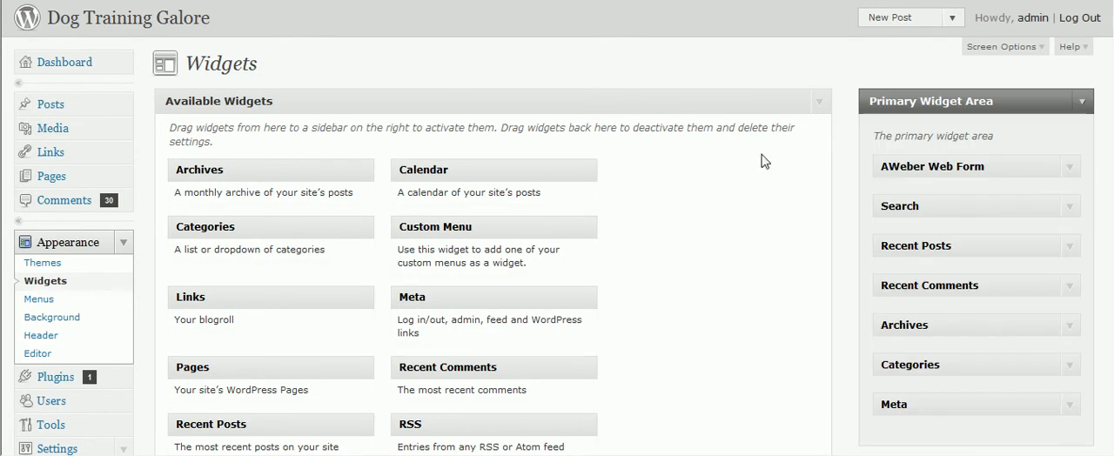
left_click(1071, 167)
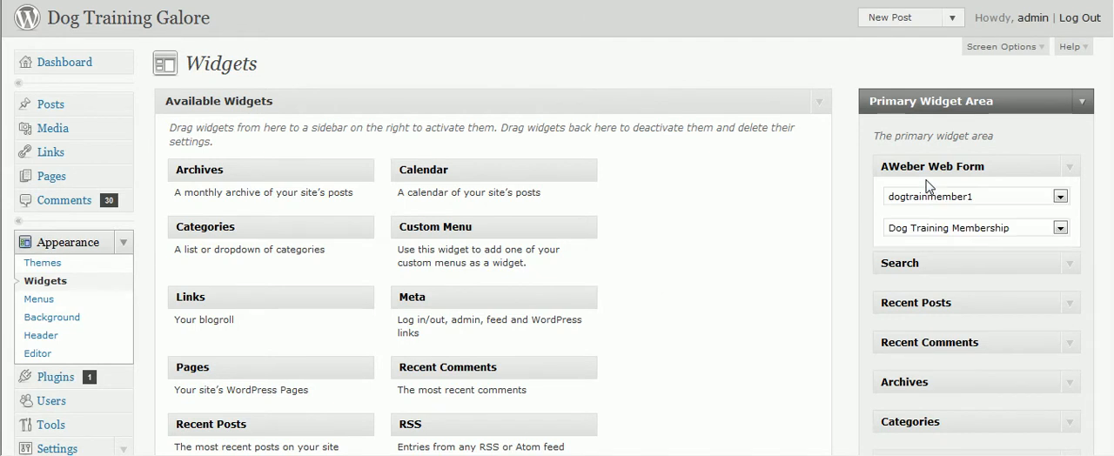
left_click(1060, 228)
left_click(1060, 228)
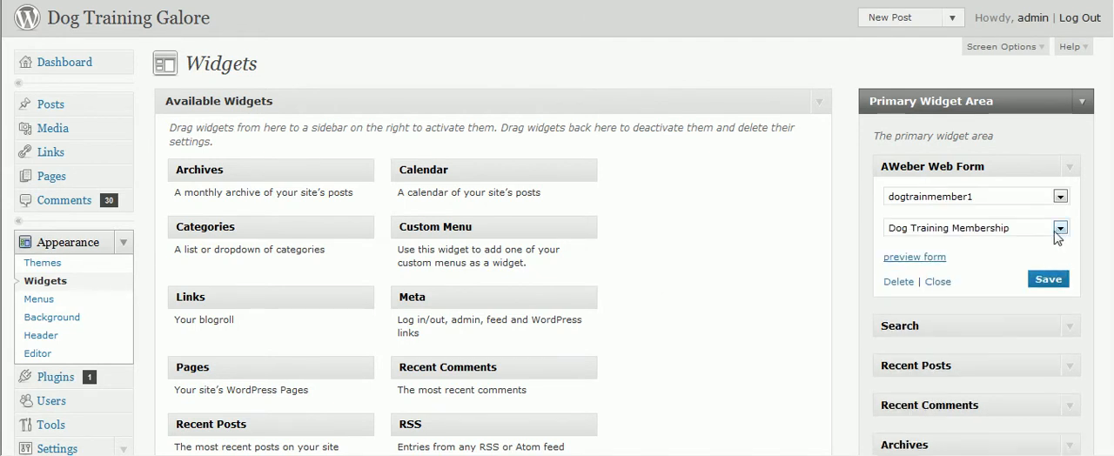
left_click(1060, 228)
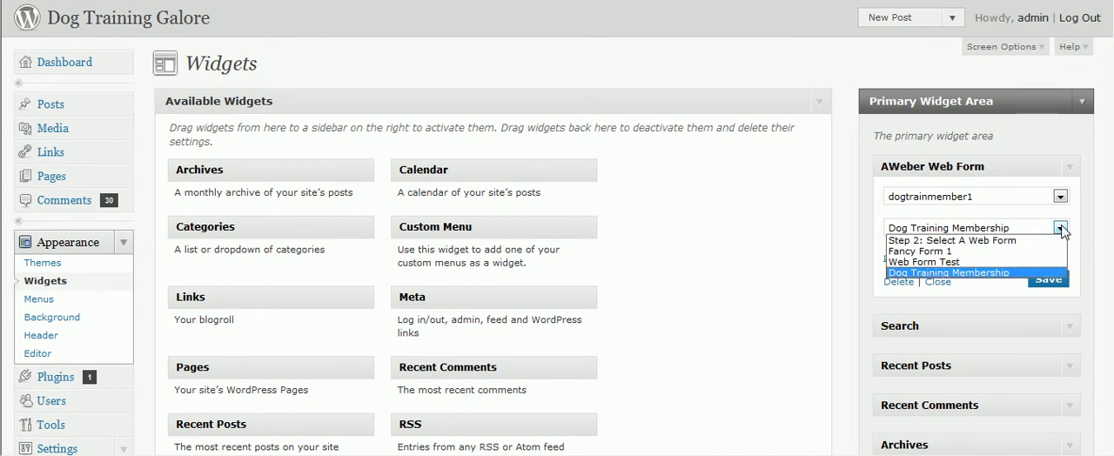
left_click(995, 252)
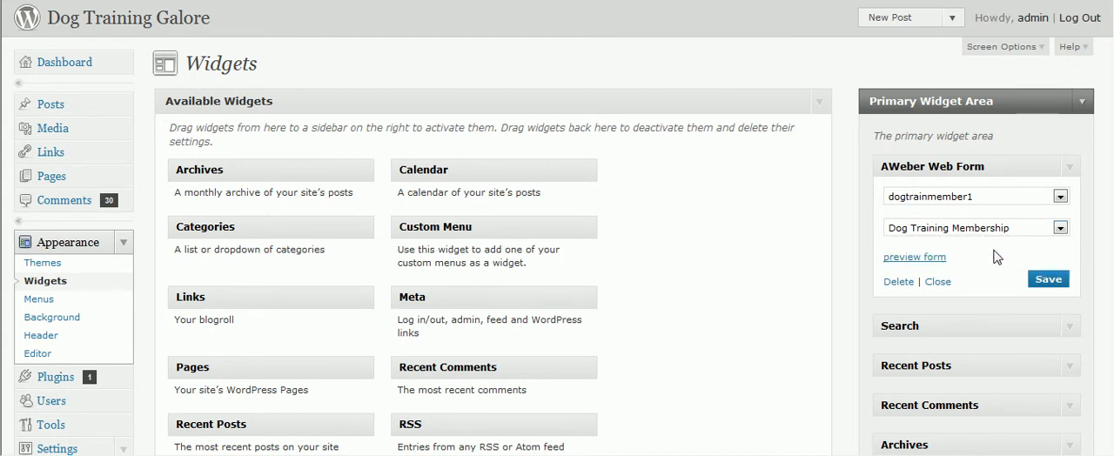
left_click(1048, 279)
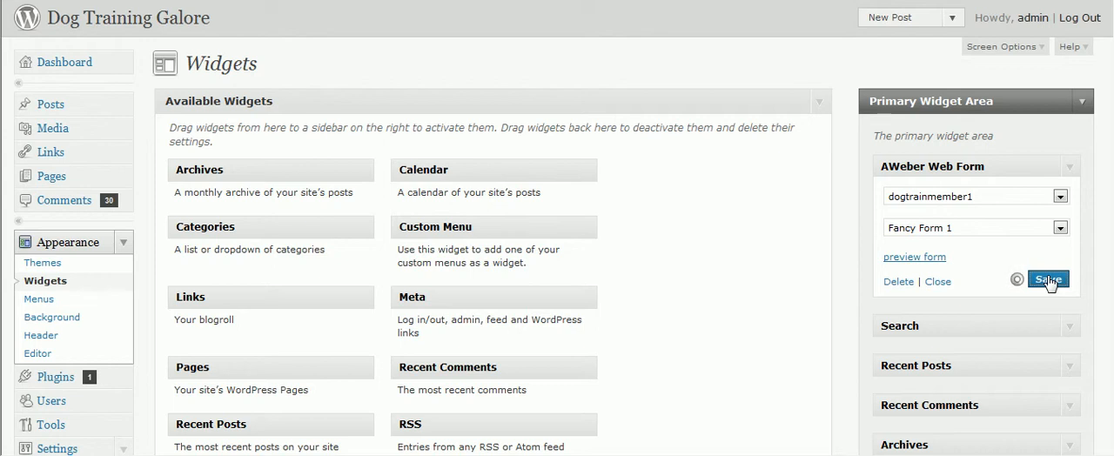
Open the live dog training blog and check how the opt-in form looks in its sidebar
left_click(256, 1)
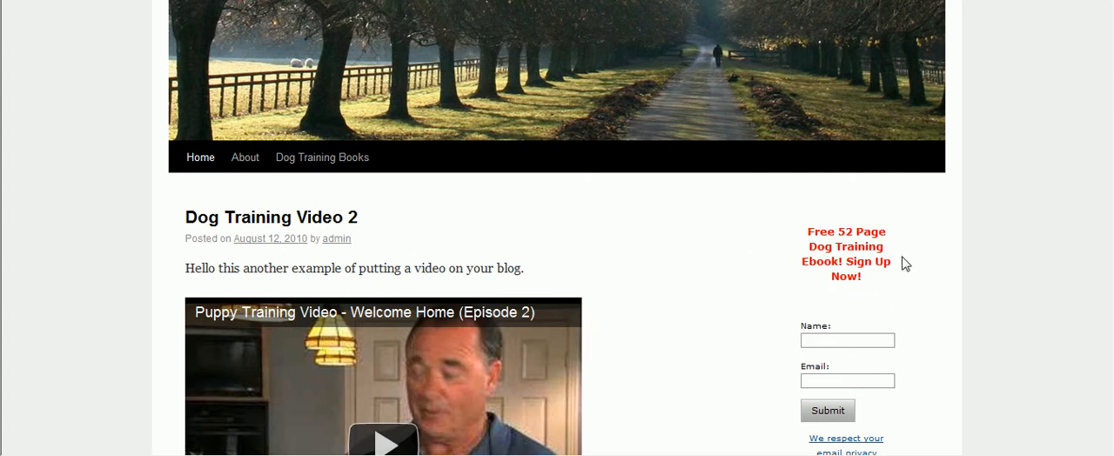
scroll(557, 261, "down", 2)
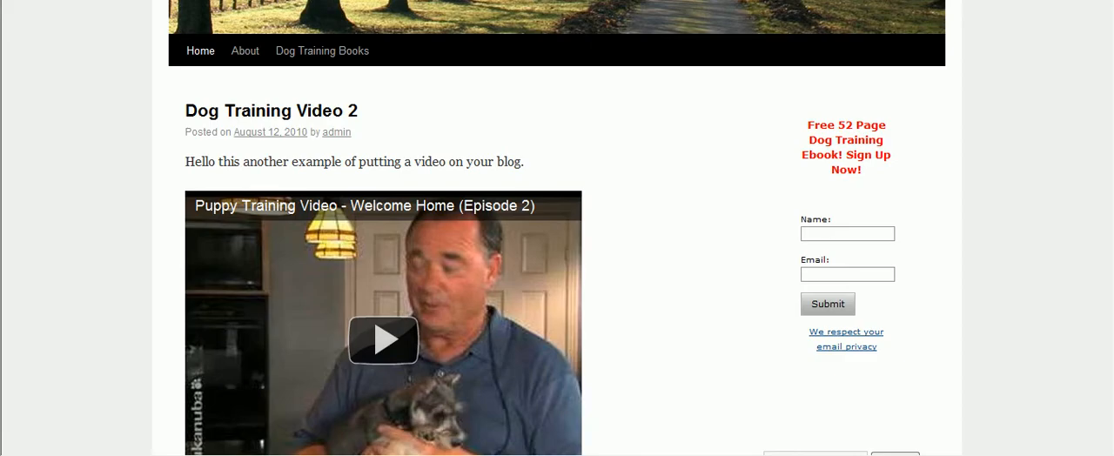
scroll(1110, 165, "down", 3)
scroll(1110, 165, "up", 6)
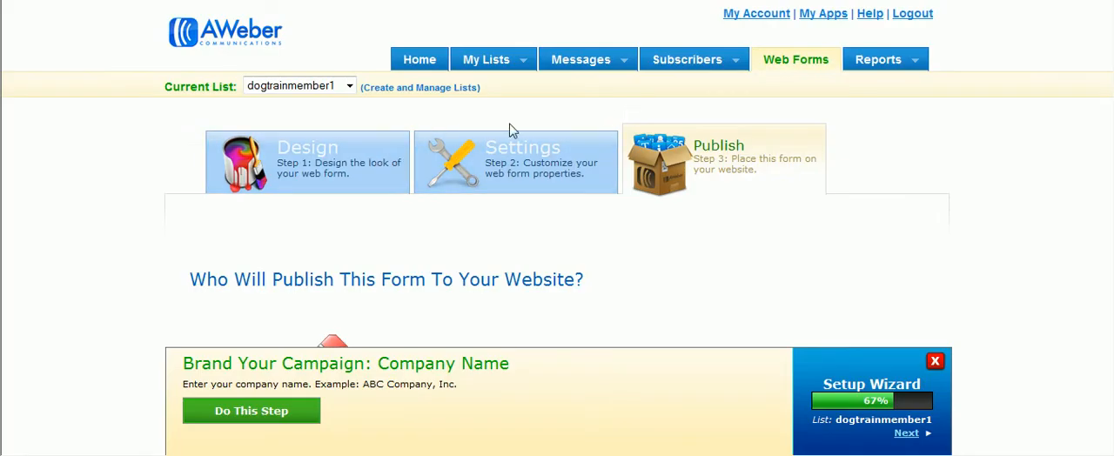
Return to the form's design step in AWeber and browse through the available Blog form templates
left_click(339, 160)
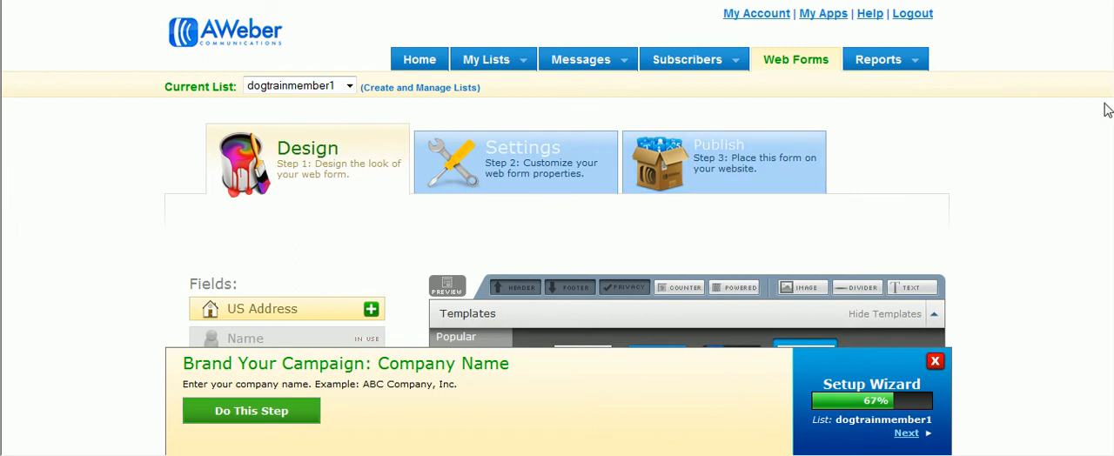
scroll(1100, 229, "down", 3)
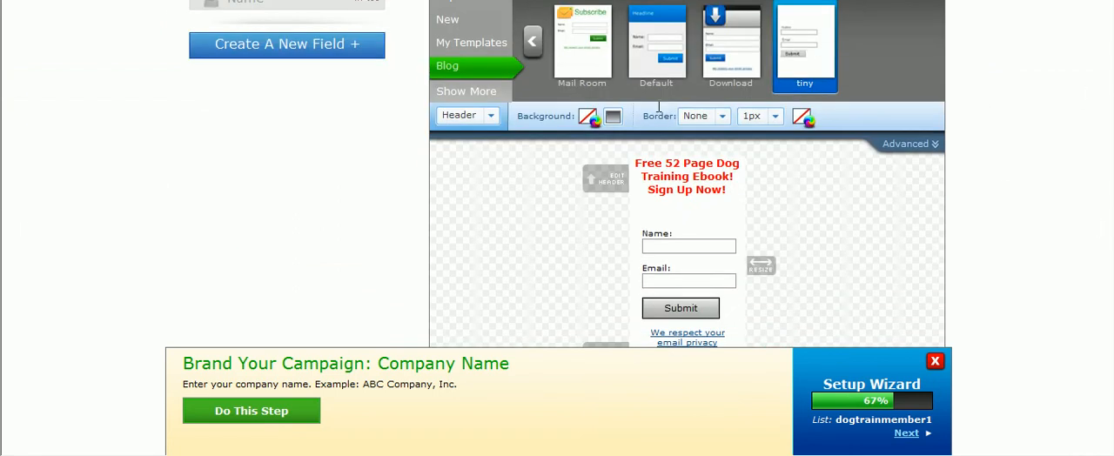
left_click(533, 42)
left_click(532, 42)
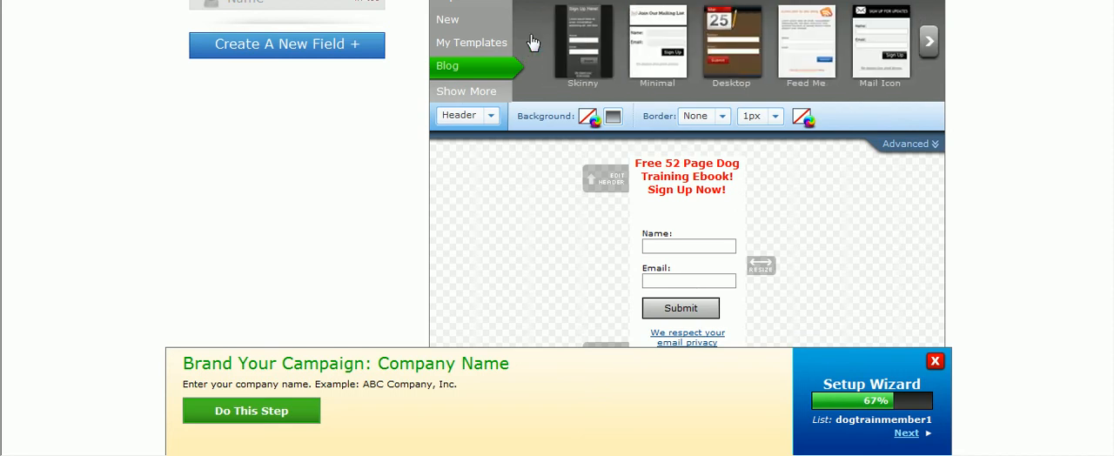
left_click(461, 92)
left_click(456, 30)
left_click(929, 44)
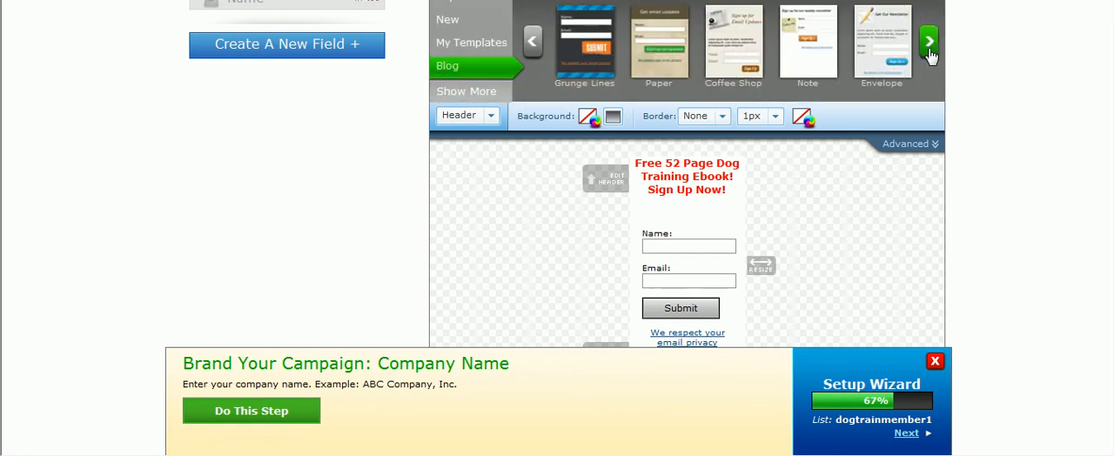
left_click(930, 43)
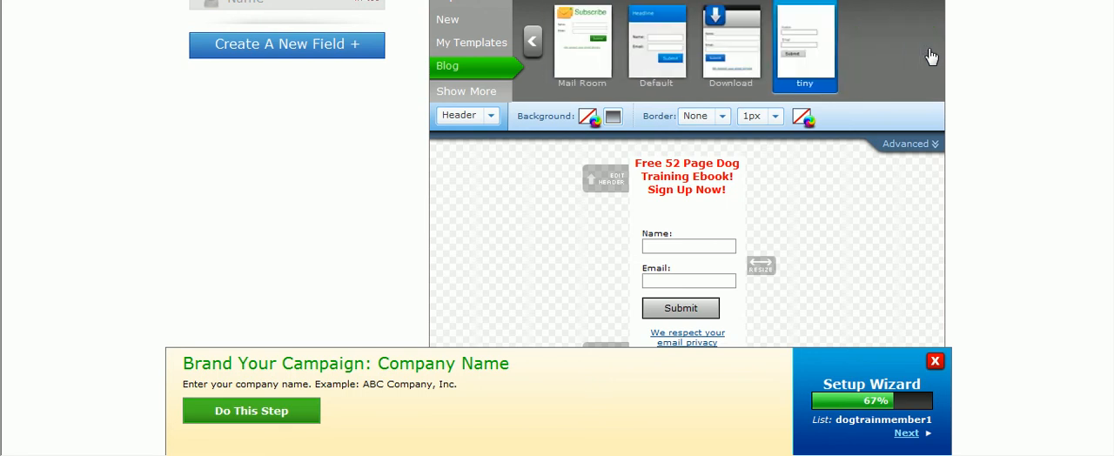
scroll(1111, 128, "up", 3)
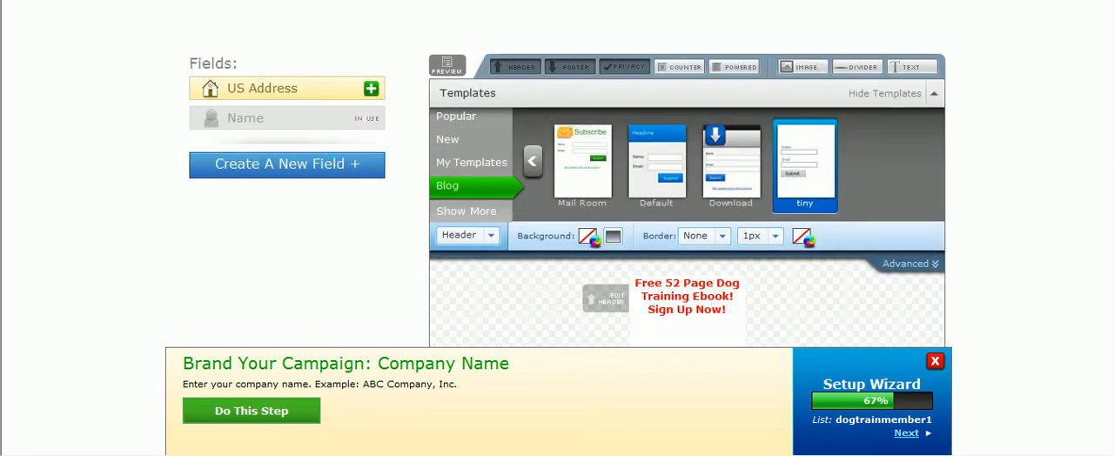
scroll(1111, 128, "up", 2)
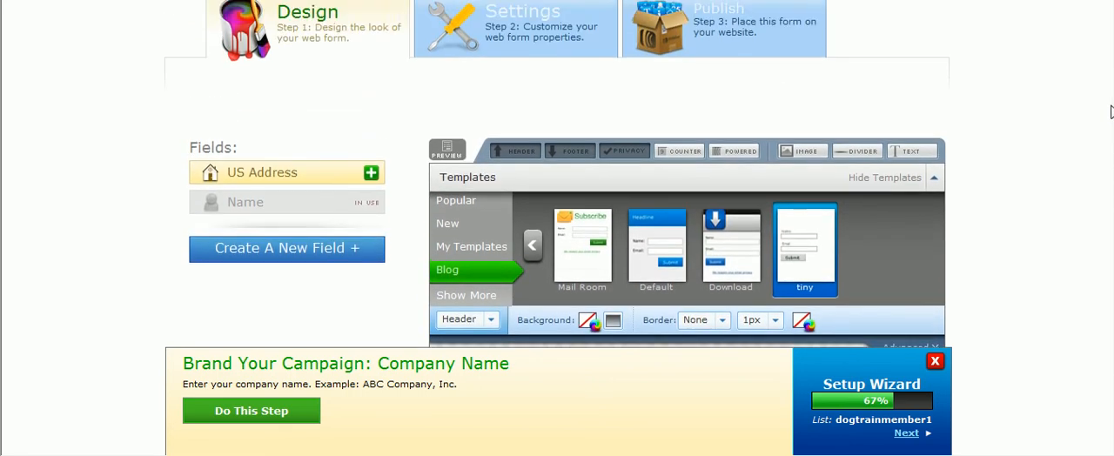